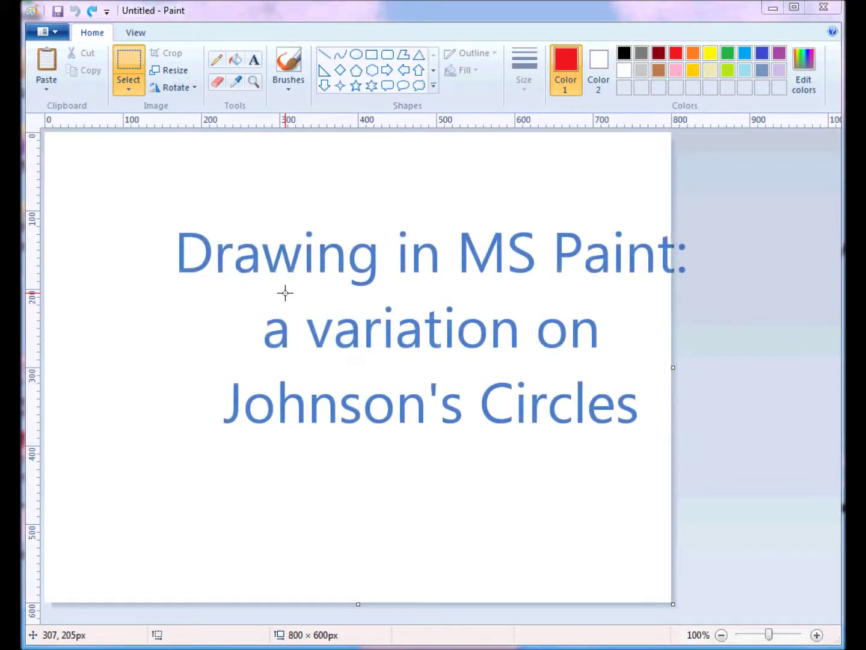
- Choose the Oval shape so circles can be drawn in red
{"action": "left_click", "coordinate": [356, 55]}
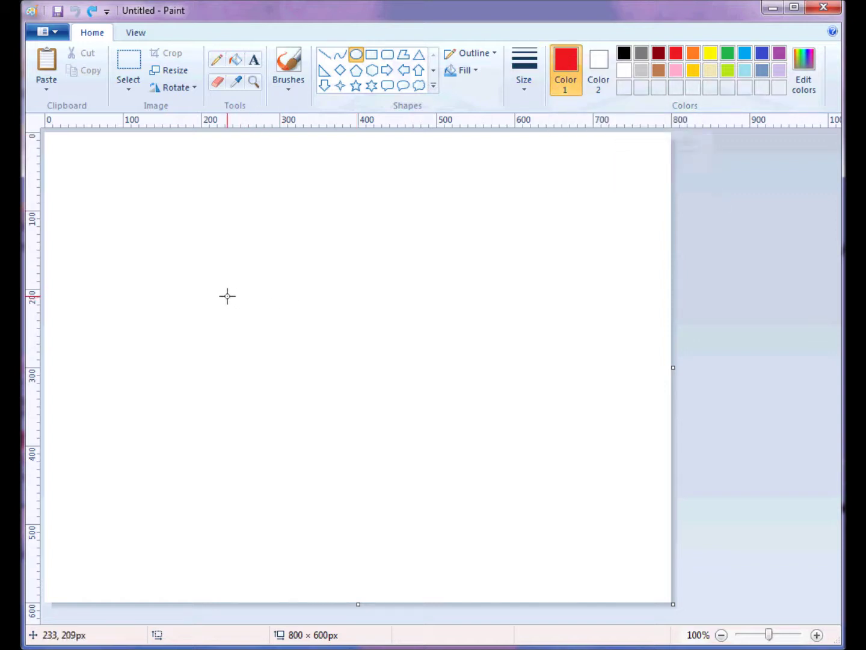
- Draw a red circle of about 258 × 258 px and move it to the left half of the canvas
{"action": "left_click_drag", "start_coordinate": [208, 297], "coordinate": [436, 496]}
{"action": "left_click_drag", "start_coordinate": [329, 405], "coordinate": [197, 383]}
{"action": "left_click", "coordinate": [355, 296]}
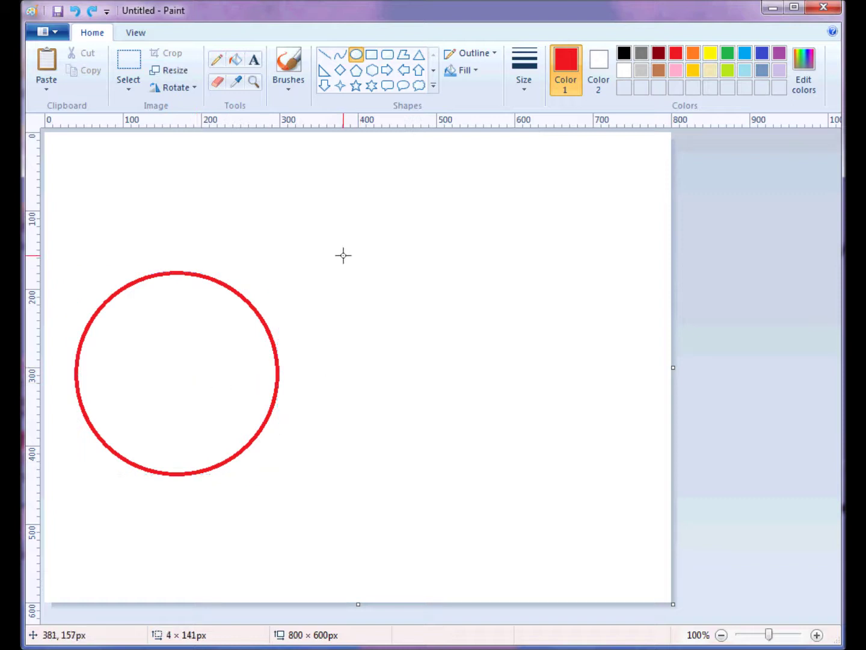
{"action": "left_click", "coordinate": [127, 61]}
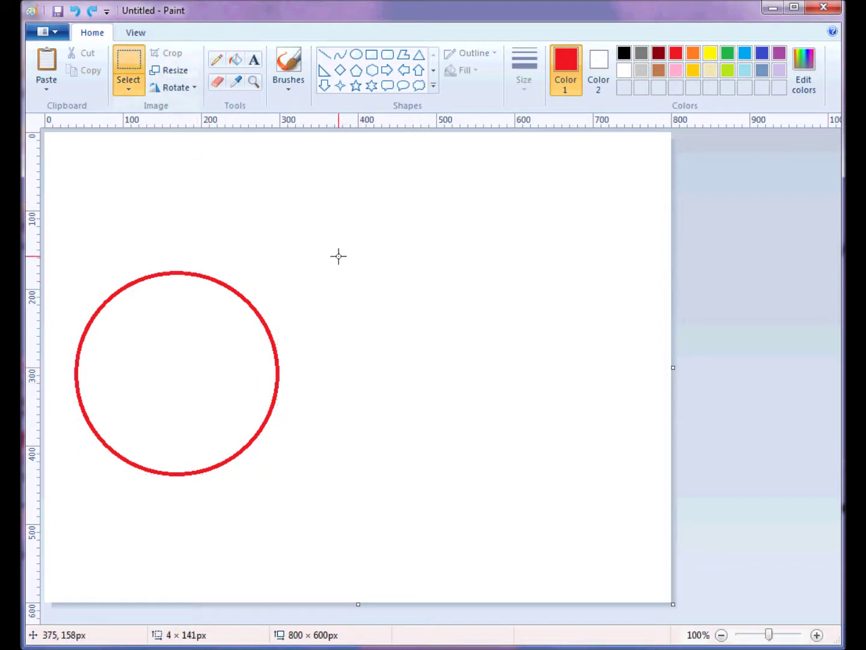
- Select the red circle, paste a copy, and place it on the right side of the canvas
{"action": "left_click_drag", "start_coordinate": [328, 257], "coordinate": [57, 492]}
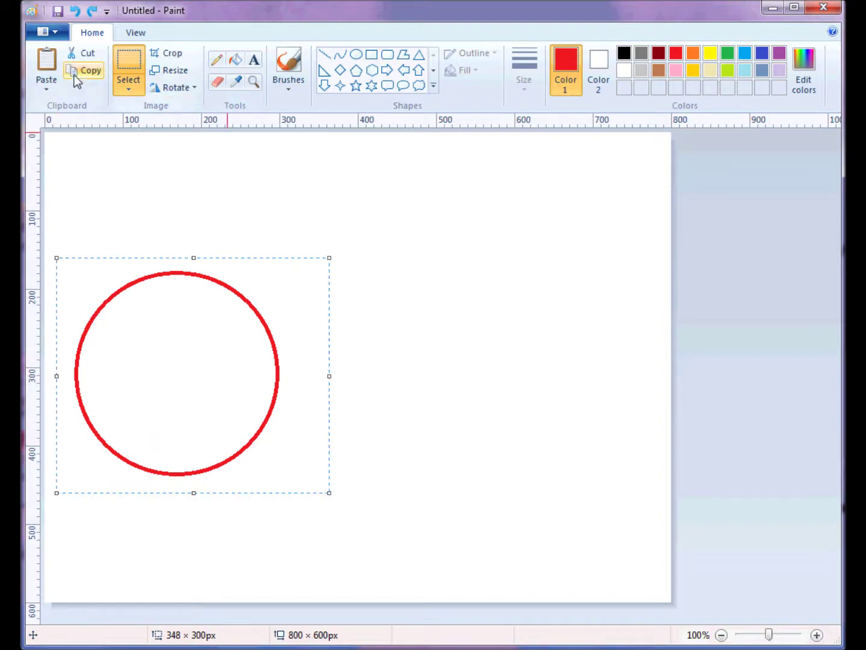
{"action": "left_click", "coordinate": [59, 67]}
{"action": "left_click_drag", "start_coordinate": [147, 250], "coordinate": [440, 389]}
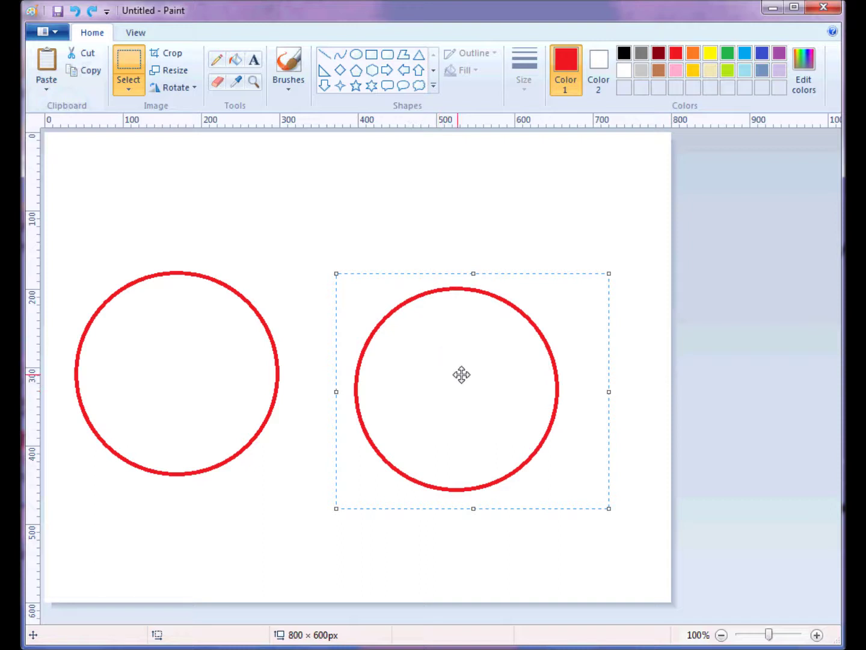
- Recolour the right-hand circle's outline blue with the Fill tool
{"action": "left_click", "coordinate": [238, 63]}
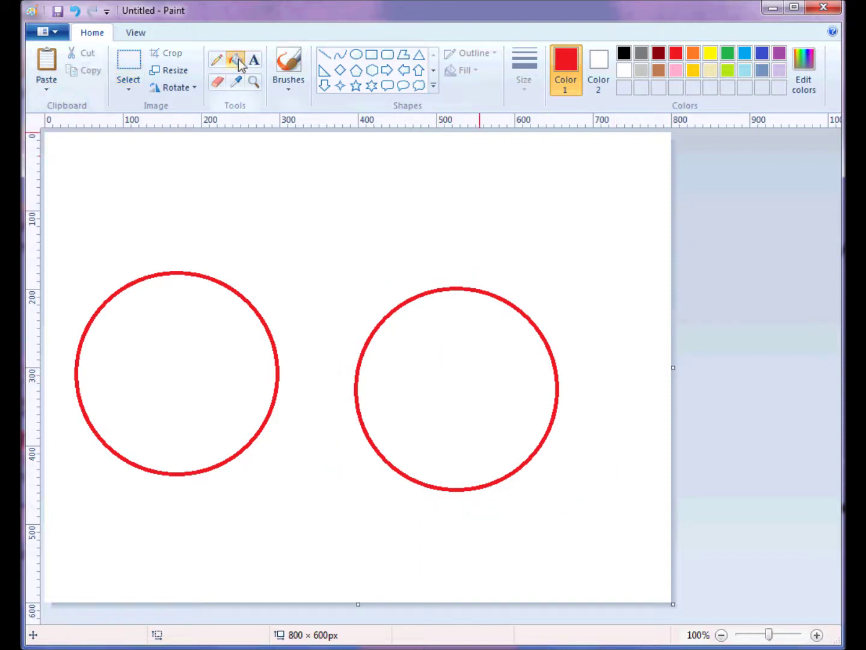
{"action": "left_click", "coordinate": [761, 52]}
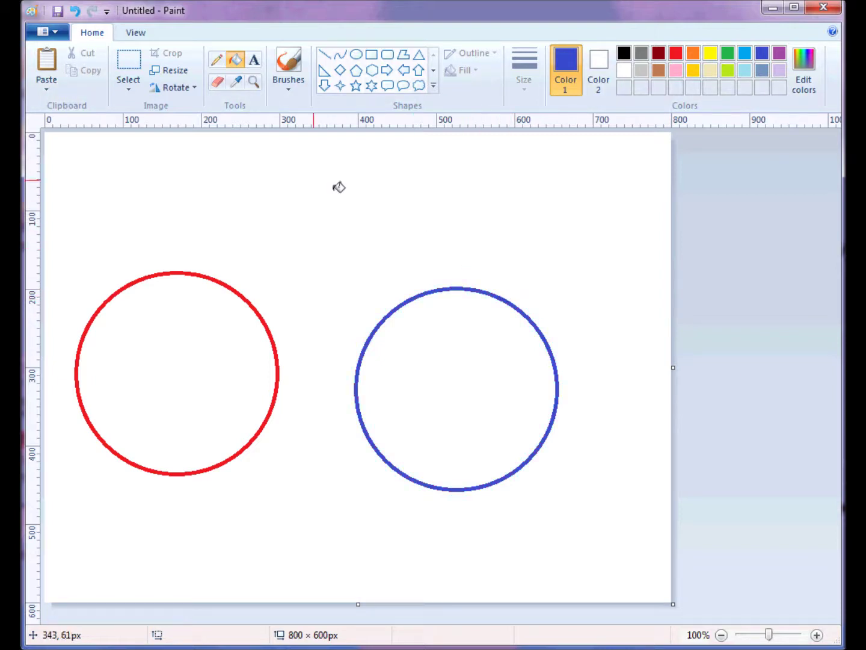
{"action": "left_click", "coordinate": [133, 64]}
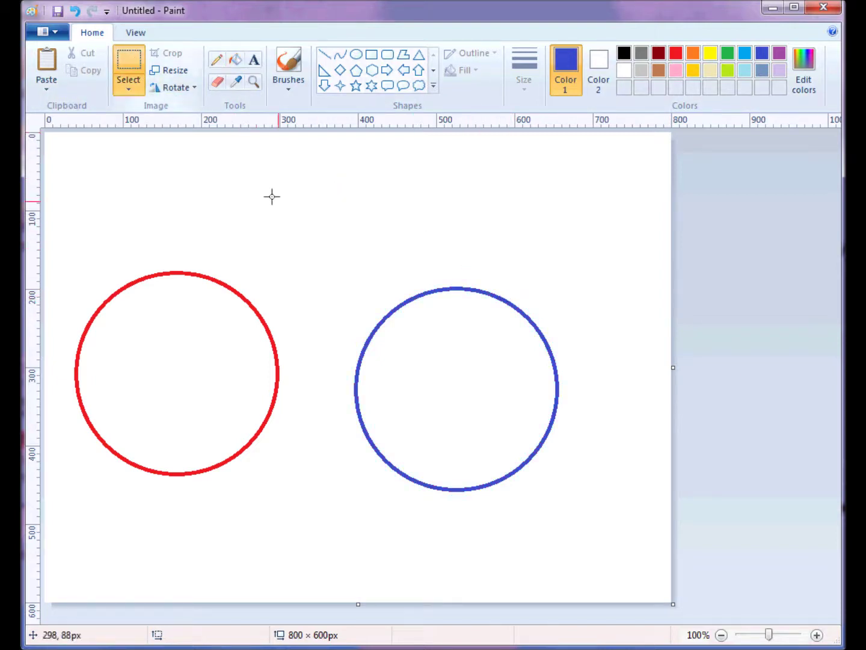
- Select the blue circle with transparent selection enabled and remove it from the canvas
{"action": "left_click_drag", "start_coordinate": [357, 273], "coordinate": [534, 479]}
{"action": "left_click", "coordinate": [344, 238]}
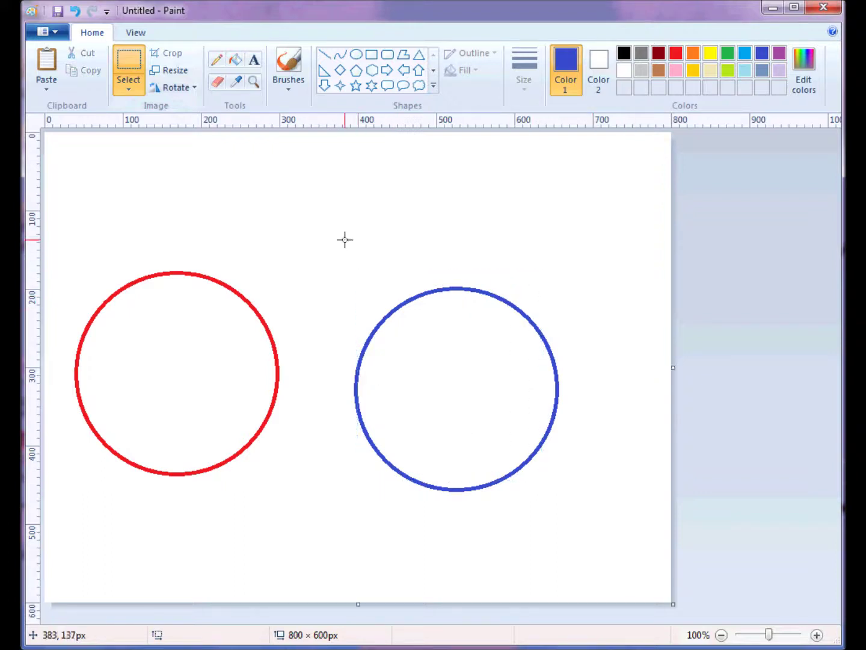
{"action": "left_click_drag", "start_coordinate": [338, 253], "coordinate": [587, 517]}
{"action": "left_click_drag", "start_coordinate": [511, 428], "coordinate": [392, 400]}
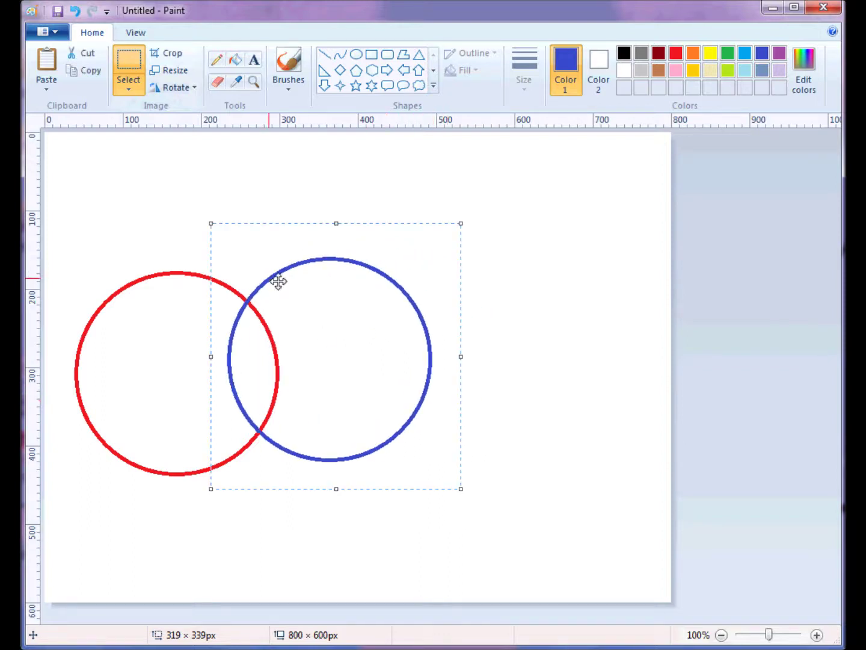
{"action": "left_click", "coordinate": [128, 87]}
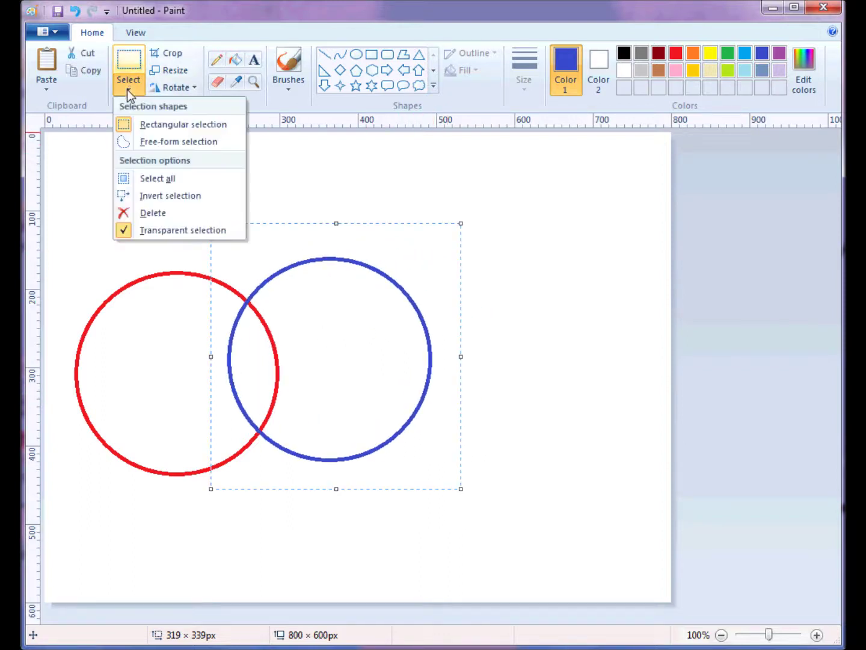
{"action": "left_click", "coordinate": [177, 231]}
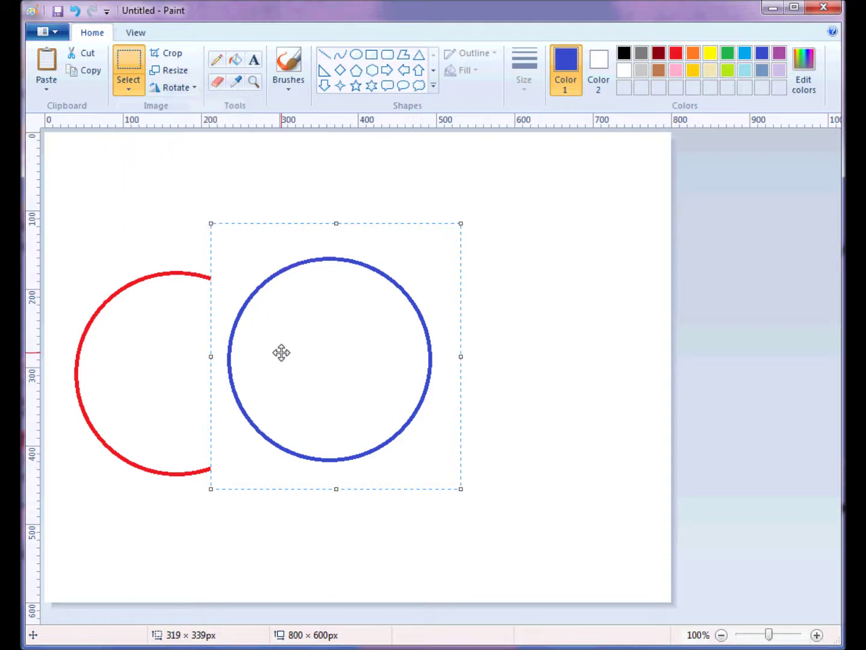
{"action": "left_click", "coordinate": [129, 93]}
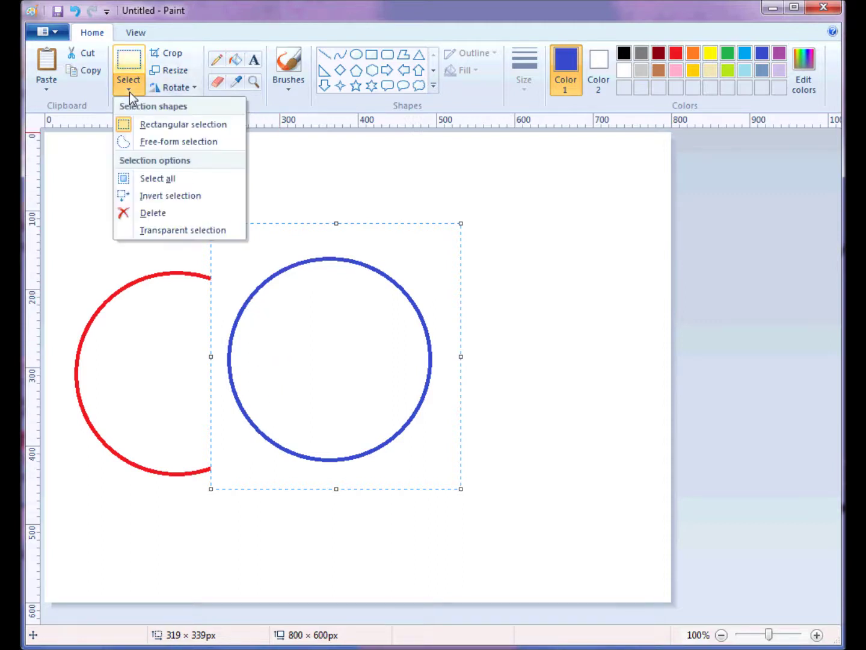
{"action": "left_click", "coordinate": [169, 230]}
{"action": "left_click_drag", "start_coordinate": [332, 349], "coordinate": [519, 362]}
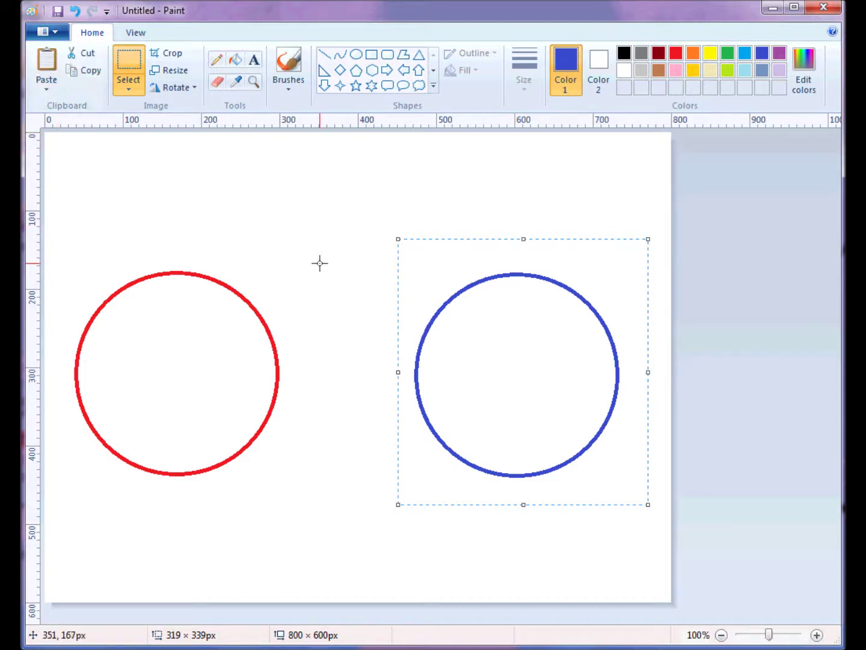
{"action": "key", "text": "Delete"}
- Move the red circle to the centre of the canvas
{"action": "left_click_drag", "start_coordinate": [333, 242], "coordinate": [64, 501]}
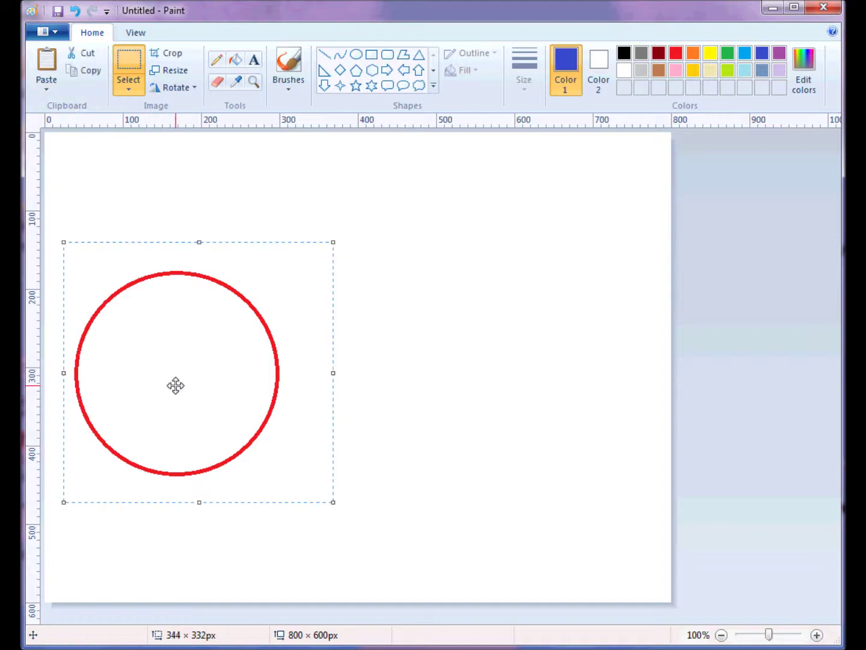
{"action": "left_click_drag", "start_coordinate": [192, 373], "coordinate": [377, 341]}
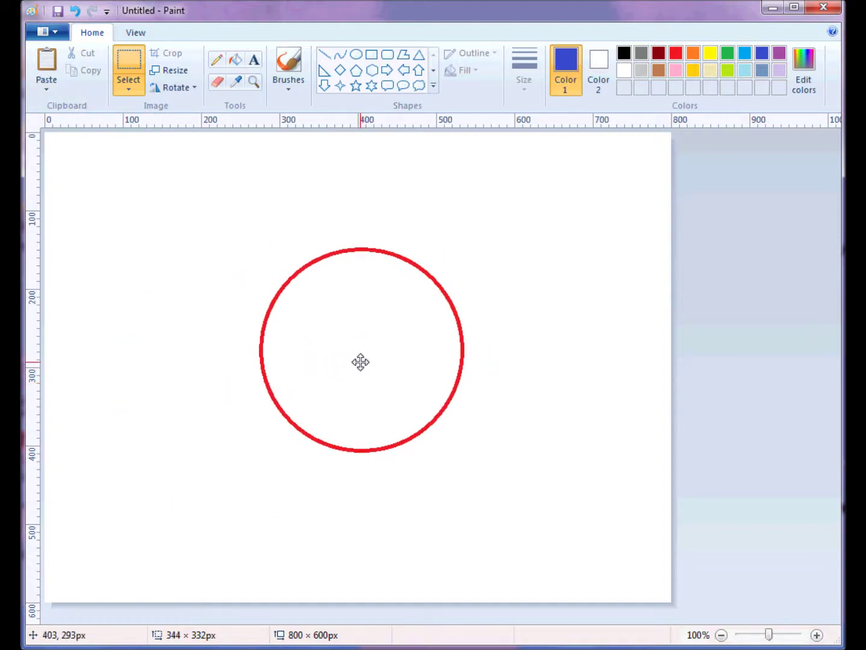
{"action": "left_click", "coordinate": [573, 333]}
- Paste three blue circles around the red circle at upper right, upper left and below
{"action": "left_click", "coordinate": [48, 63]}
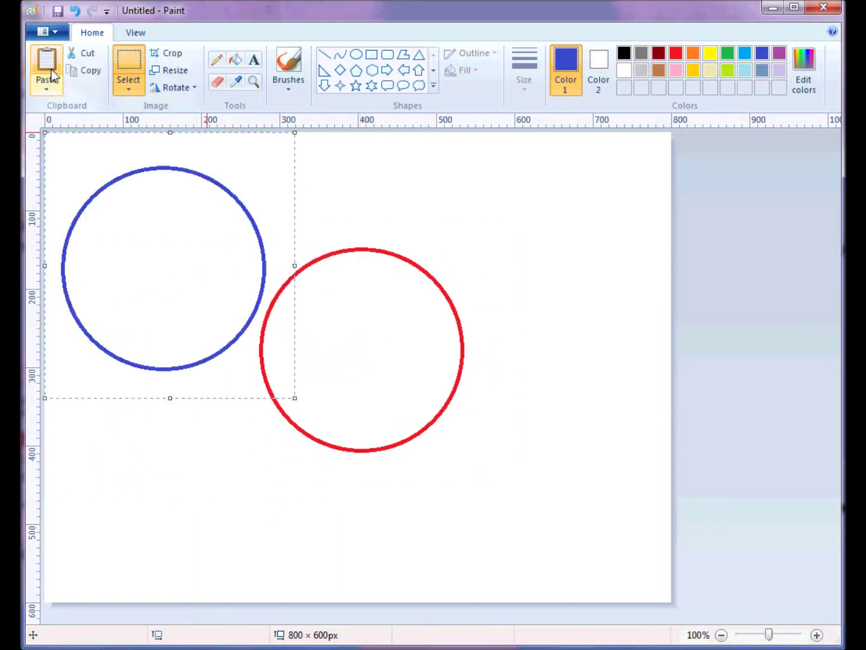
{"action": "left_click_drag", "start_coordinate": [199, 244], "coordinate": [494, 282]}
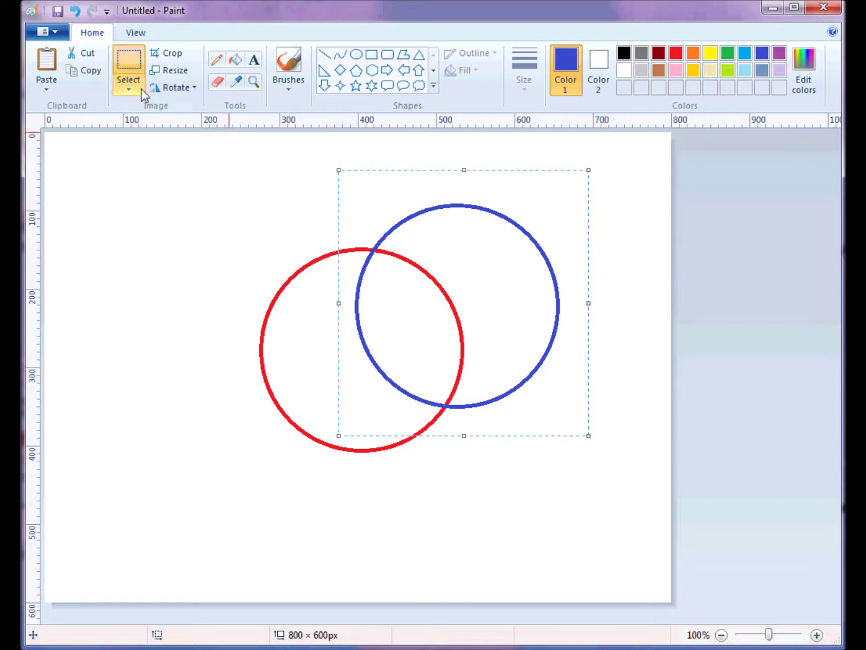
{"action": "left_click", "coordinate": [48, 63]}
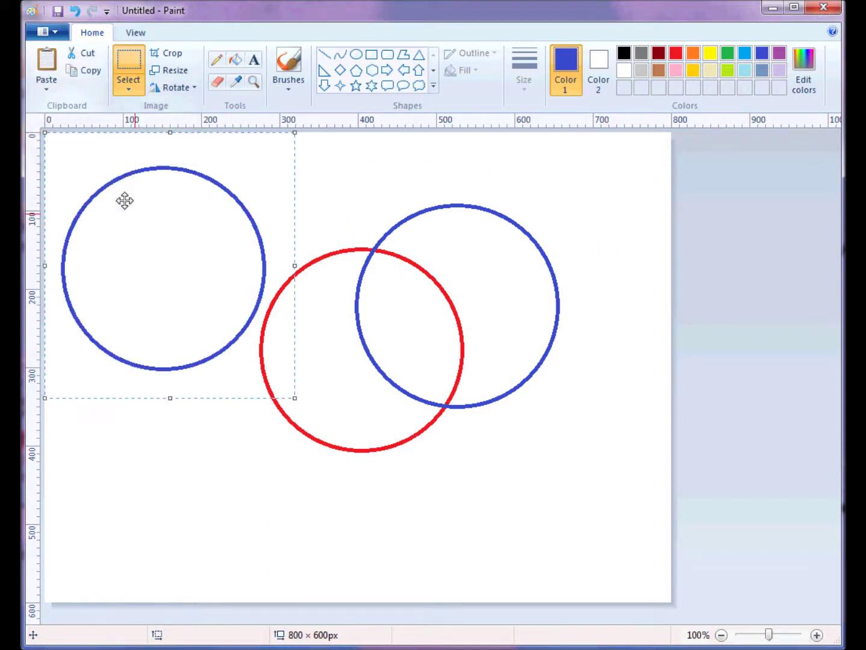
{"action": "left_click", "coordinate": [156, 246]}
{"action": "left_click_drag", "start_coordinate": [157, 243], "coordinate": [281, 284]}
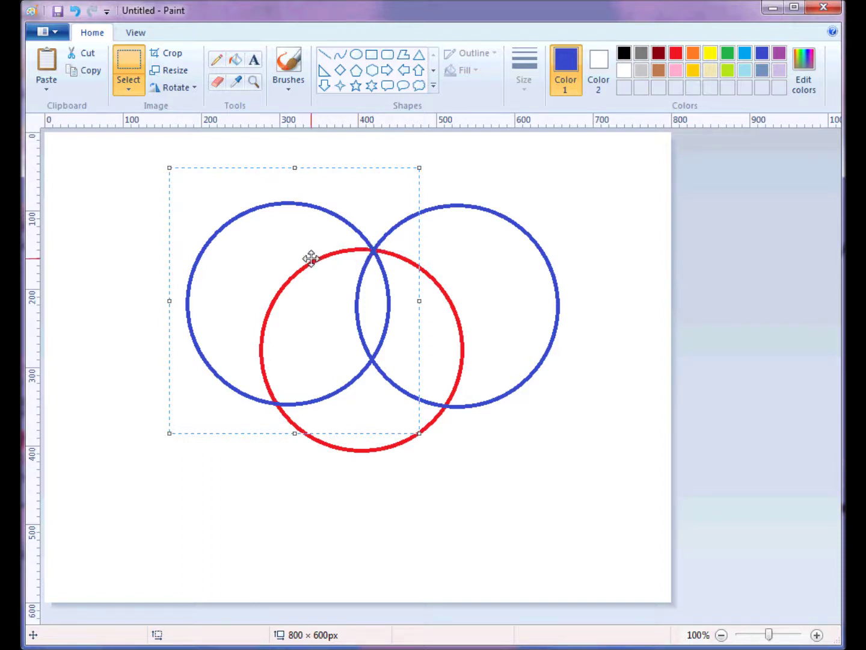
{"action": "left_click", "coordinate": [49, 66]}
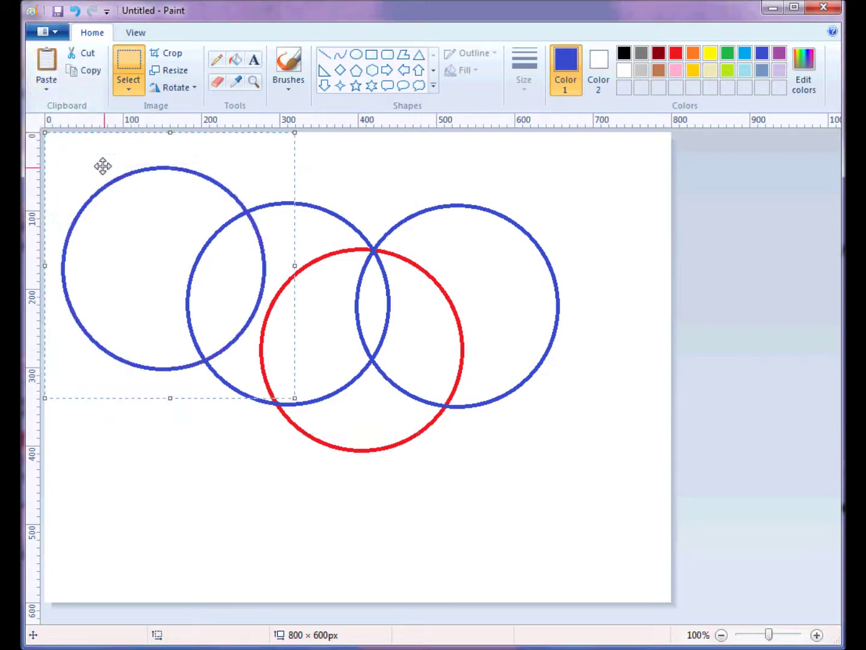
{"action": "left_click_drag", "start_coordinate": [139, 185], "coordinate": [337, 373]}
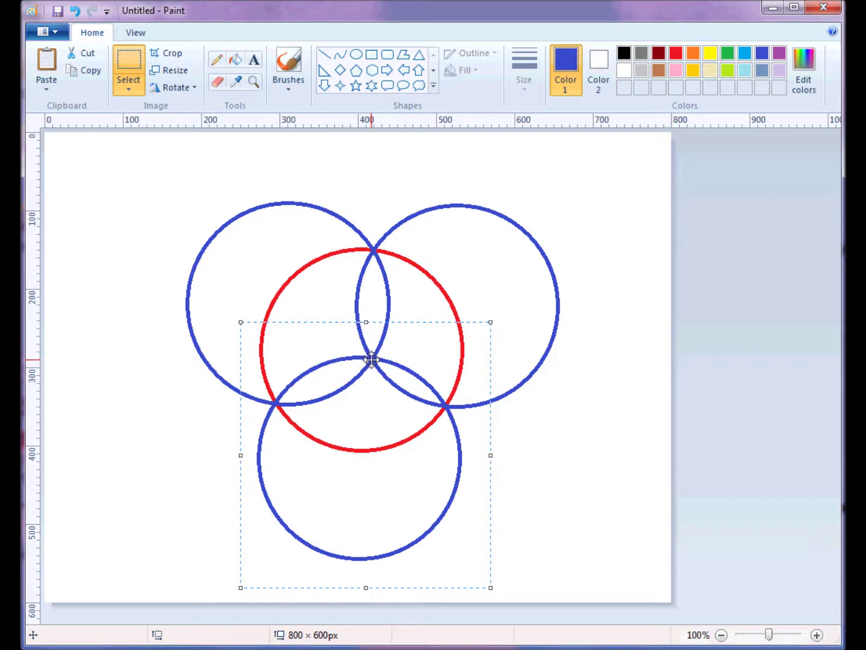
{"action": "left_click", "coordinate": [569, 421]}
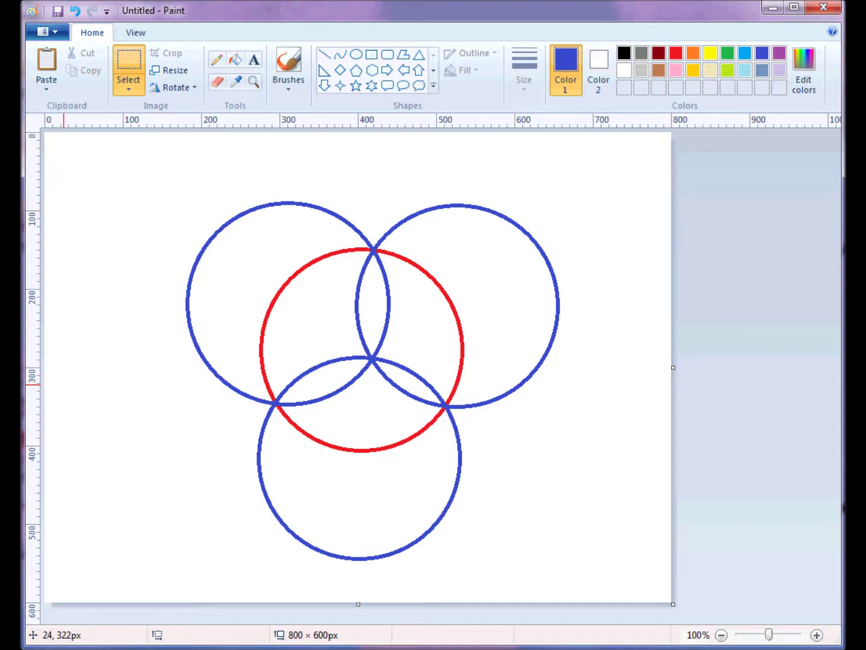
- Draw a large green circle of about 516 × 515 px enclosing all four circles
{"action": "left_click", "coordinate": [356, 54]}
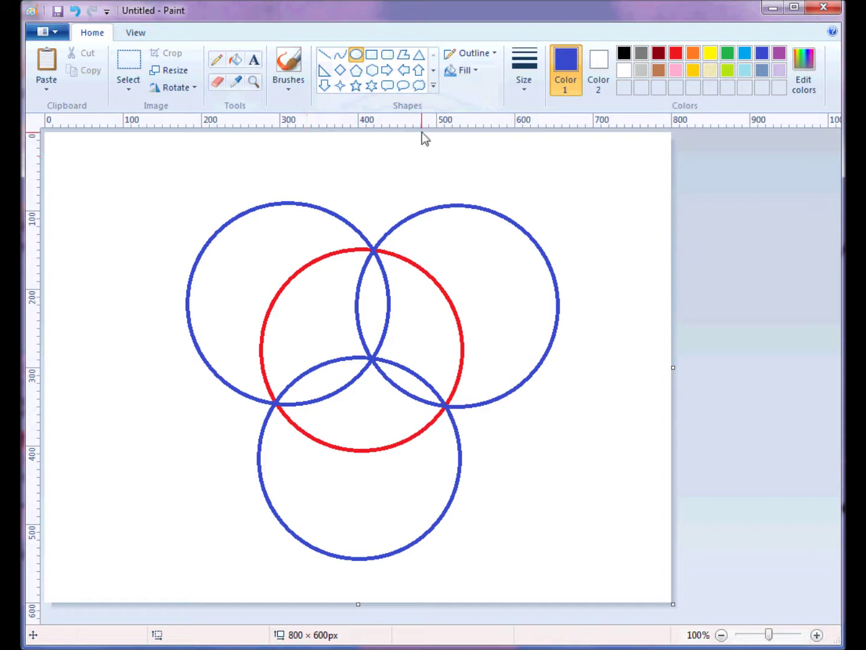
{"action": "left_click", "coordinate": [728, 54]}
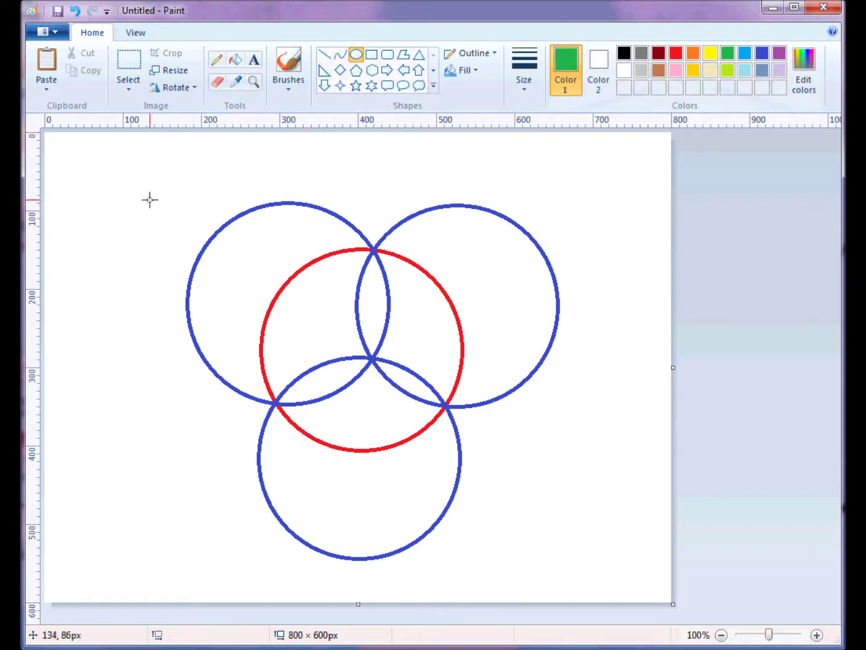
{"action": "left_click_drag", "start_coordinate": [135, 185], "coordinate": [706, 590]}
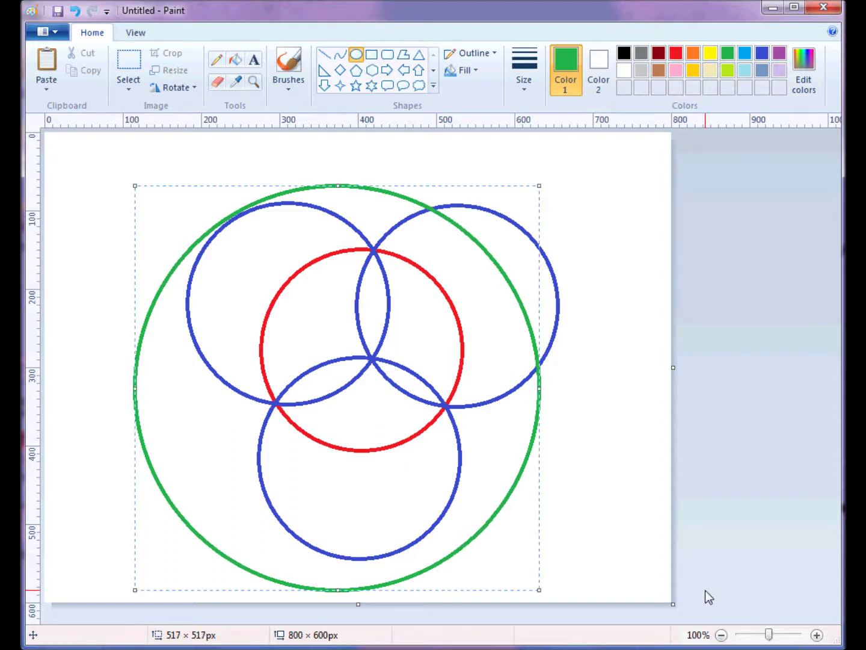
{"action": "left_click_drag", "start_coordinate": [496, 467], "coordinate": [531, 434]}
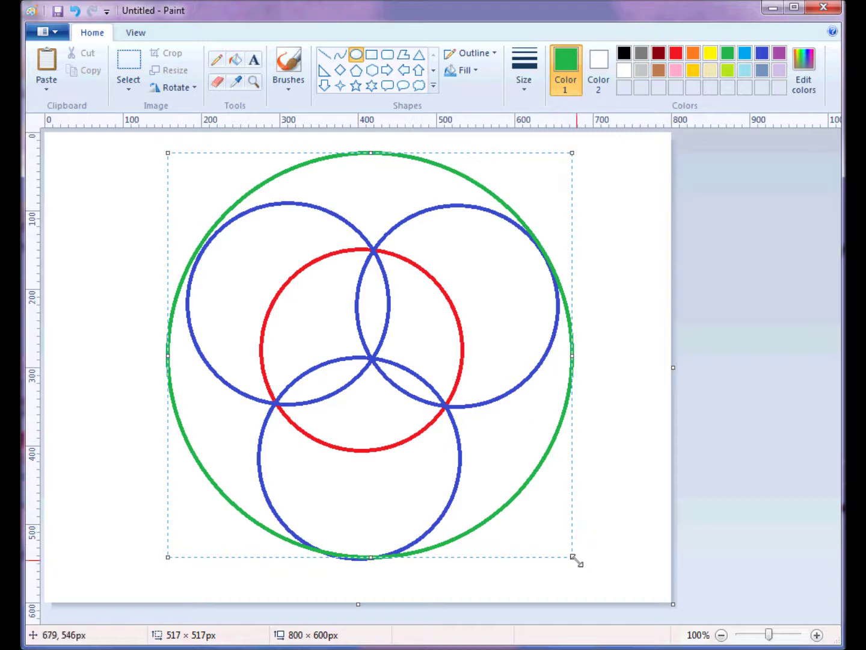
- Slightly rescale the figure, shift it a few pixels right and down, and fix it
{"action": "left_click_drag", "start_coordinate": [573, 558], "coordinate": [570, 556]}
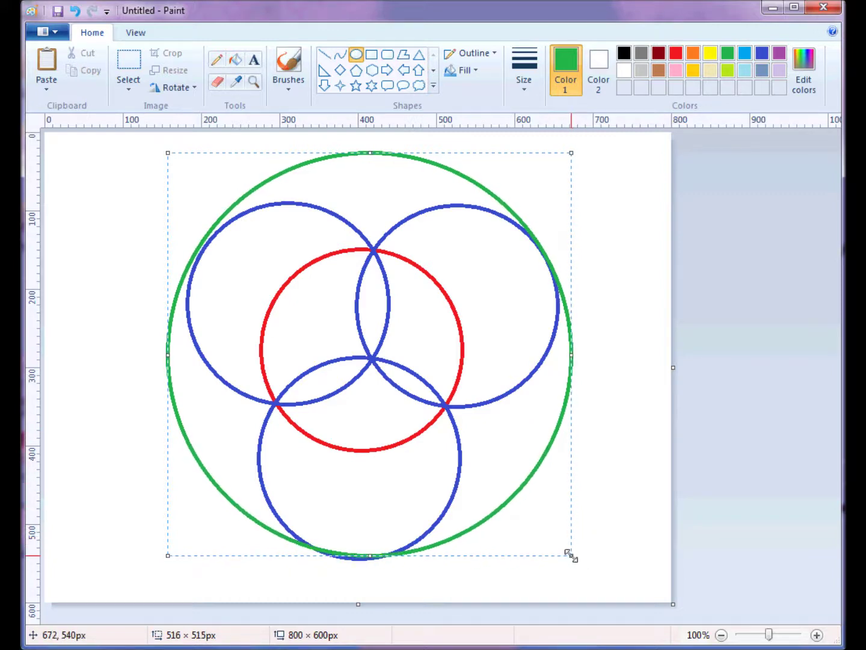
{"action": "left_click_drag", "start_coordinate": [516, 497], "coordinate": [519, 501]}
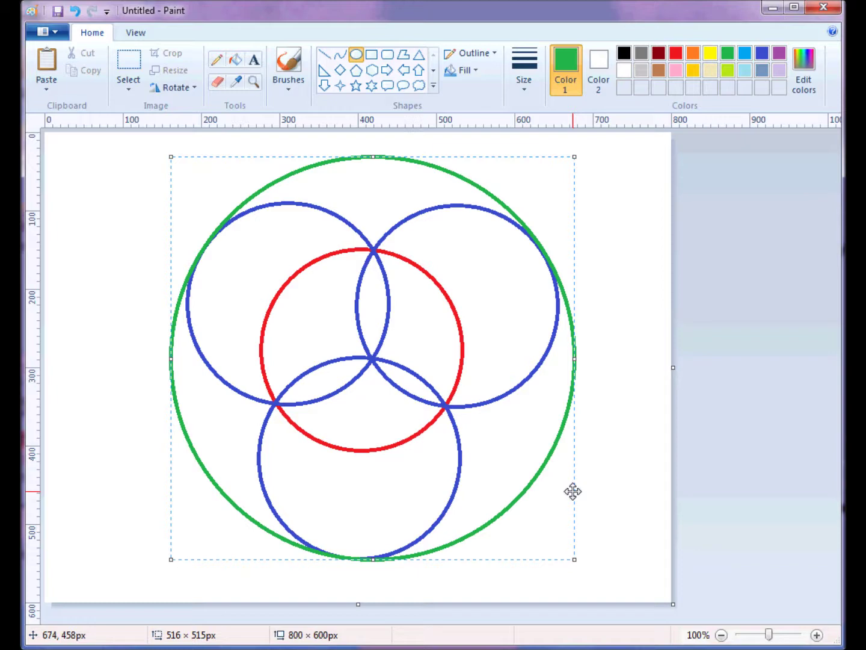
{"action": "key", "text": "Left"}
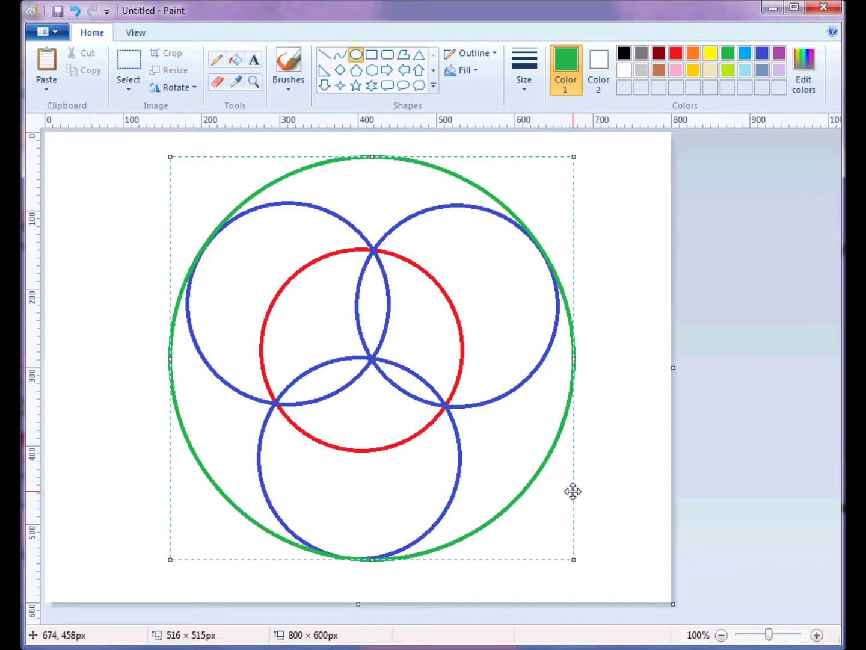
{"action": "key", "text": "Down"}
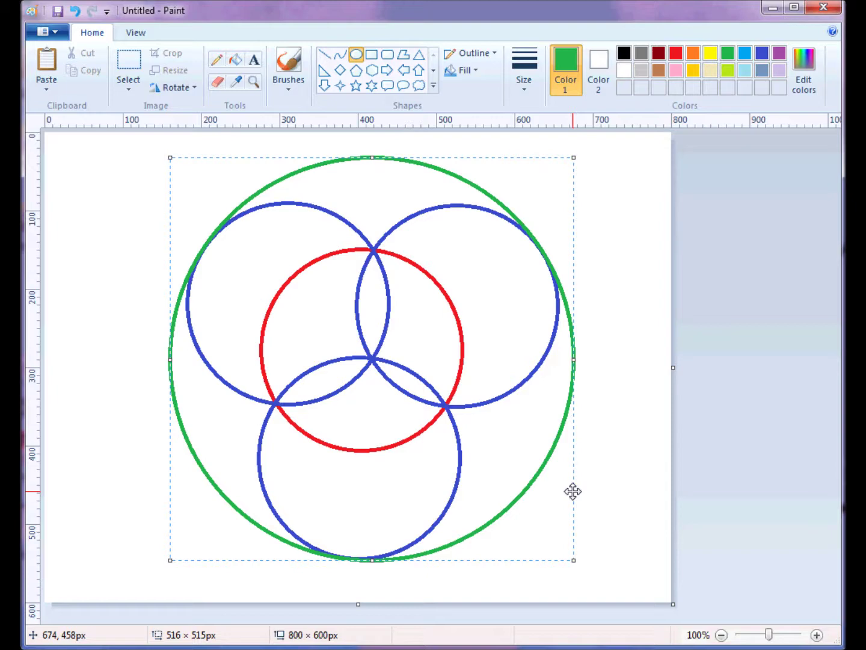
{"action": "left_click", "coordinate": [654, 380]}
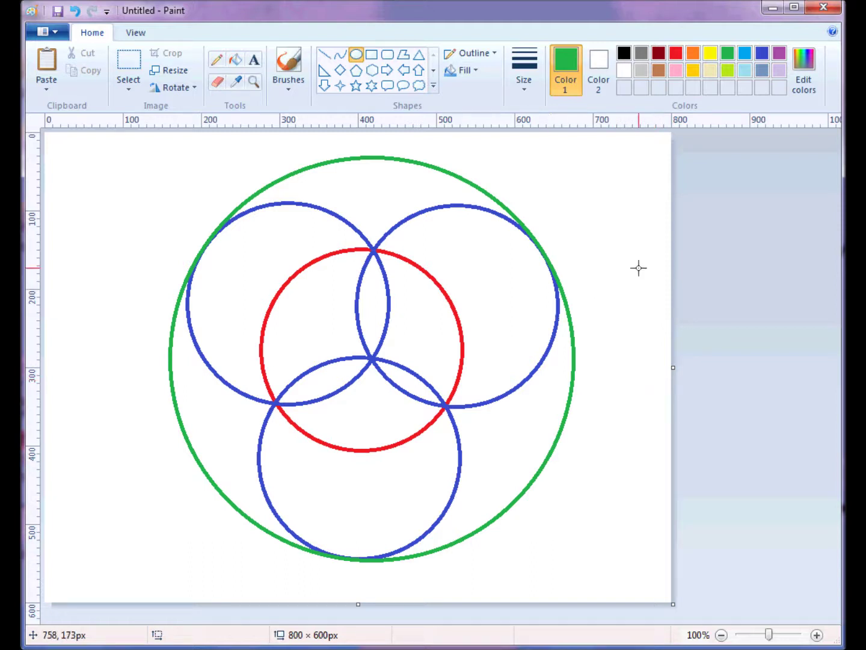
- Draw three orange radii from the centre intersection to the green circle's upper left, upper right and bottom
{"action": "left_click", "coordinate": [693, 53]}
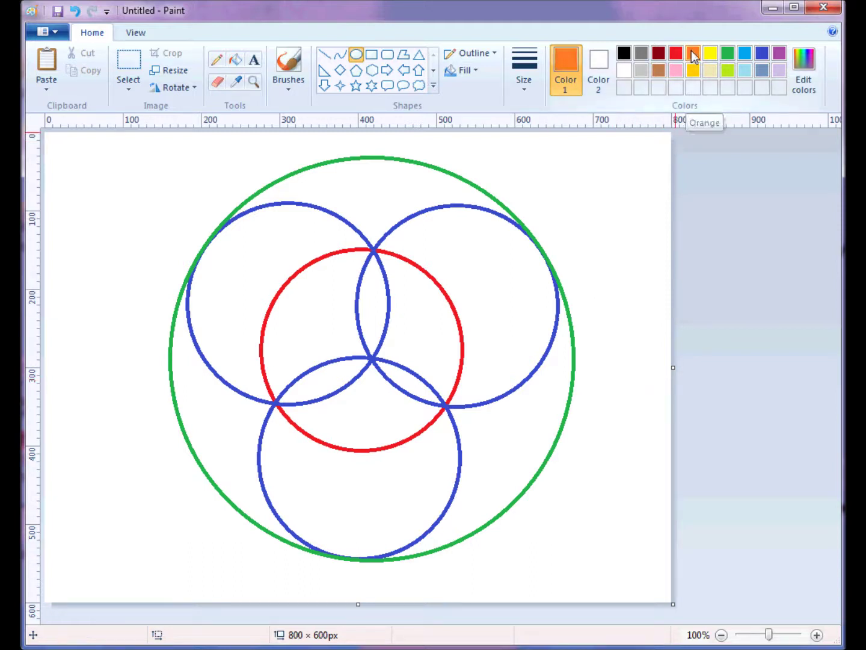
{"action": "left_click", "coordinate": [325, 56]}
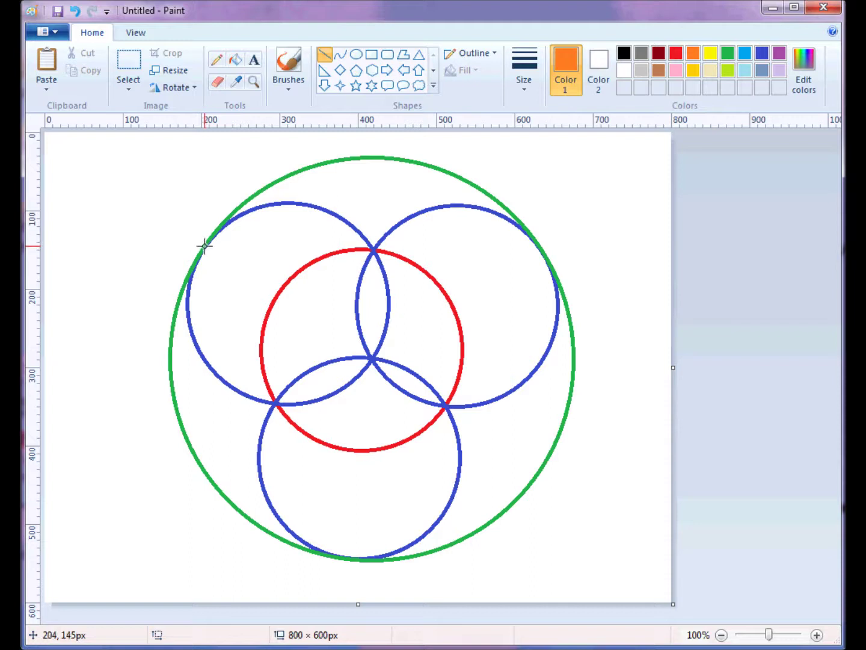
{"action": "left_click_drag", "start_coordinate": [206, 245], "coordinate": [373, 358]}
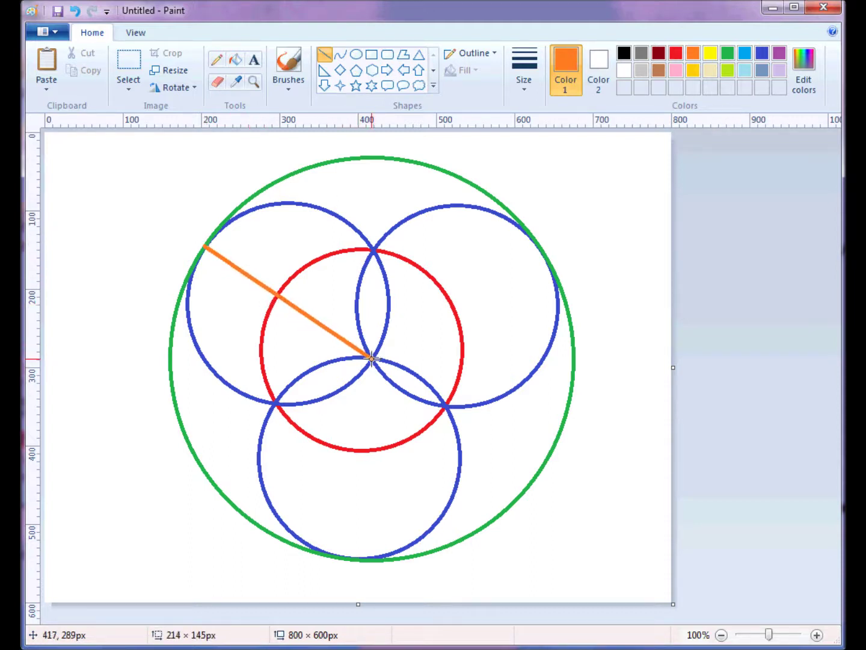
{"action": "left_click_drag", "start_coordinate": [371, 359], "coordinate": [371, 357]}
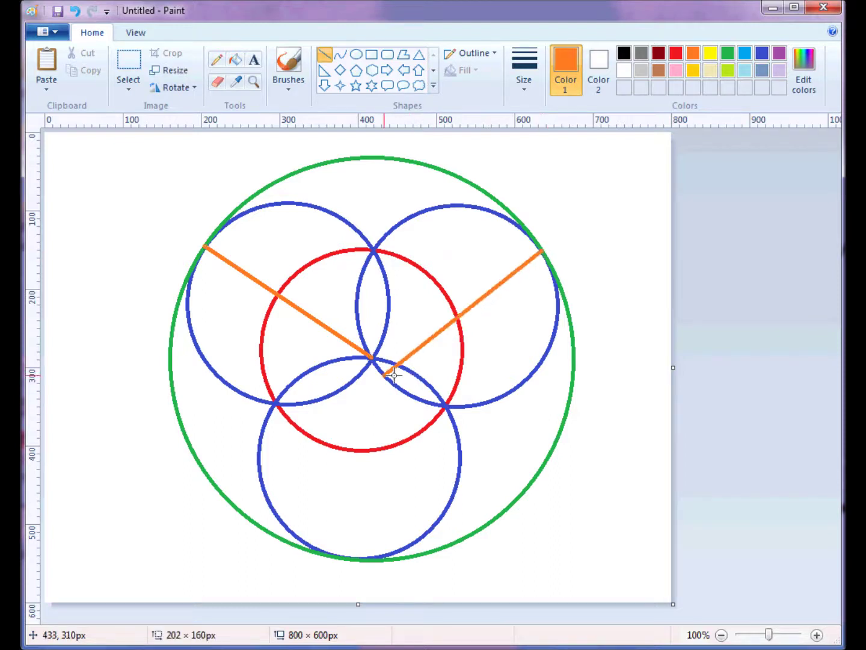
{"action": "left_click_drag", "start_coordinate": [393, 375], "coordinate": [375, 360]}
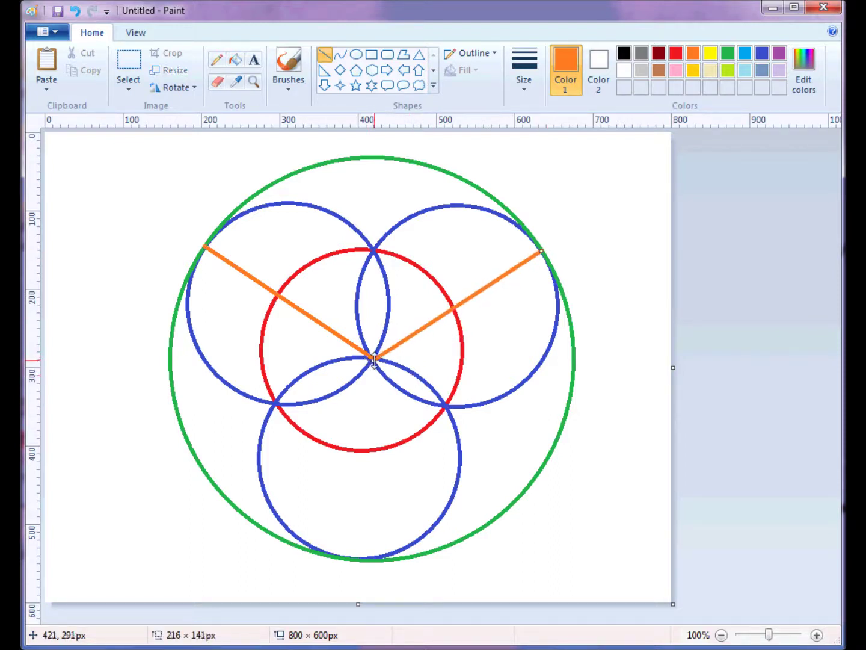
{"action": "left_click", "coordinate": [368, 425]}
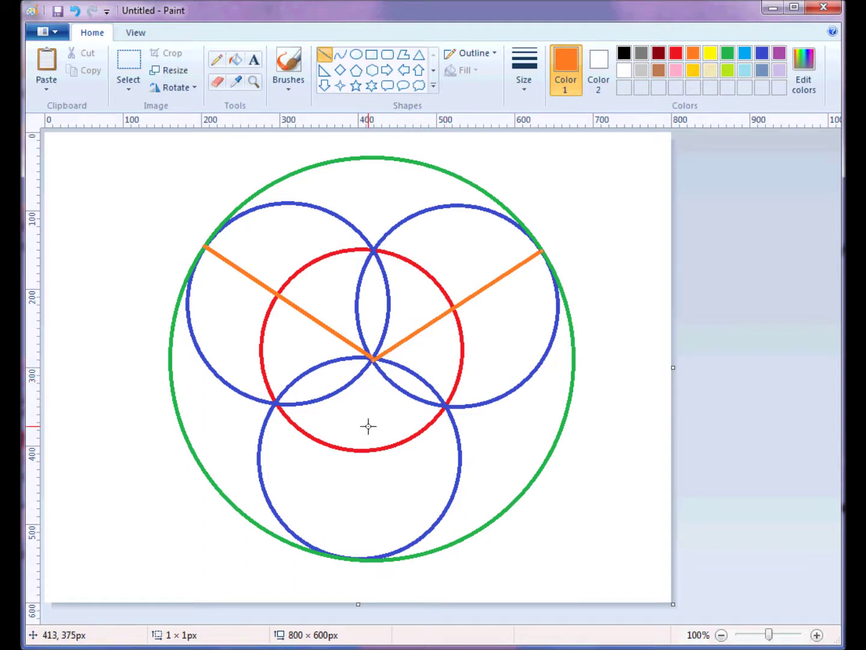
{"action": "left_click_drag", "start_coordinate": [372, 360], "coordinate": [349, 558]}
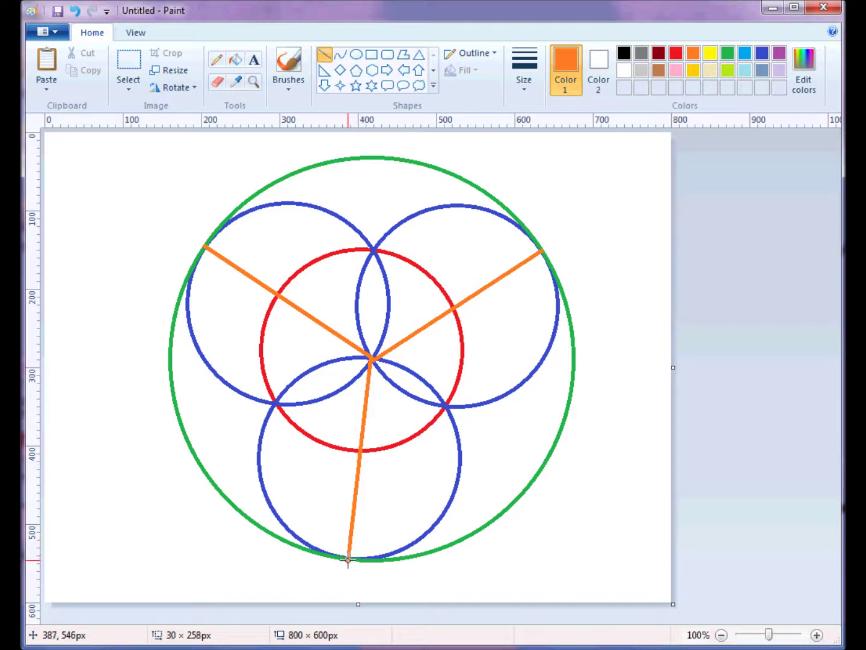
{"action": "left_click_drag", "start_coordinate": [348, 560], "coordinate": [346, 560]}
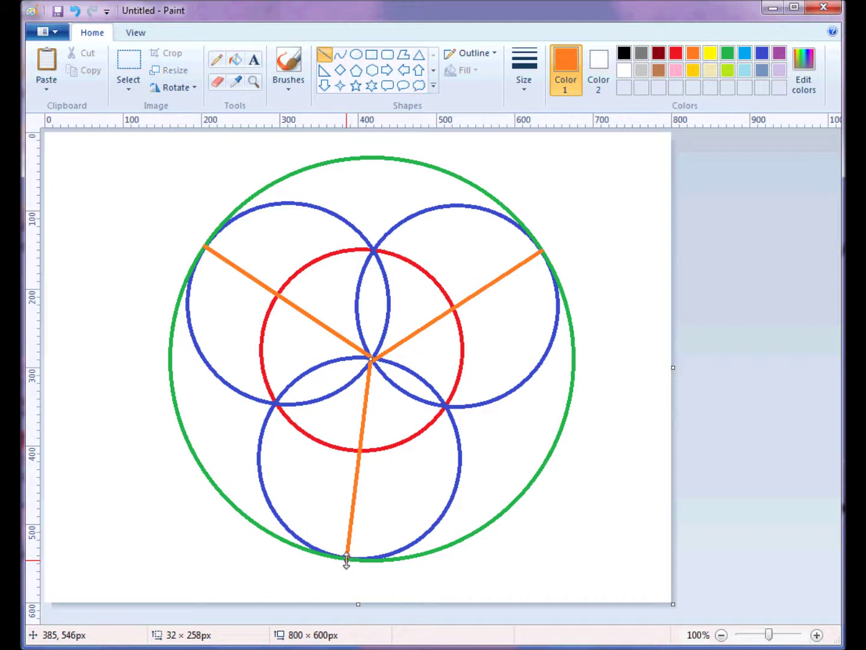
{"action": "left_click", "coordinate": [659, 411]}
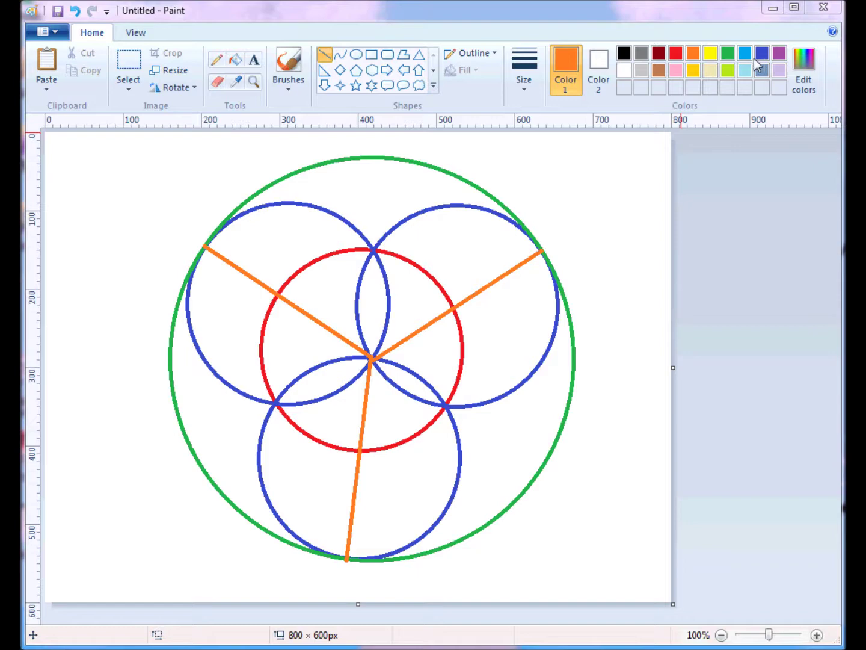
- Draw a red triangle with three lines joining the outer ends of the orange radii
{"action": "left_click", "coordinate": [675, 52]}
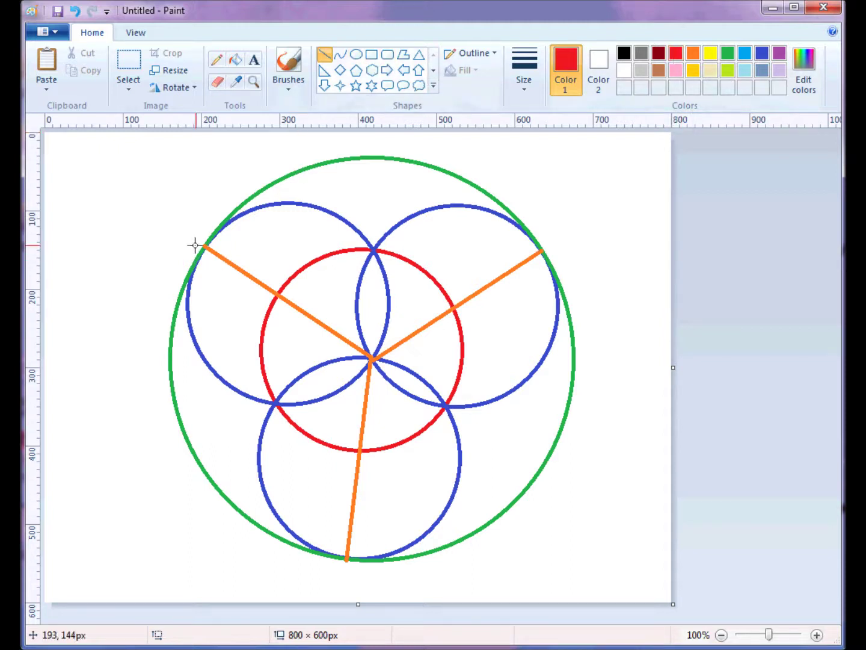
{"action": "left_click_drag", "start_coordinate": [203, 245], "coordinate": [542, 252]}
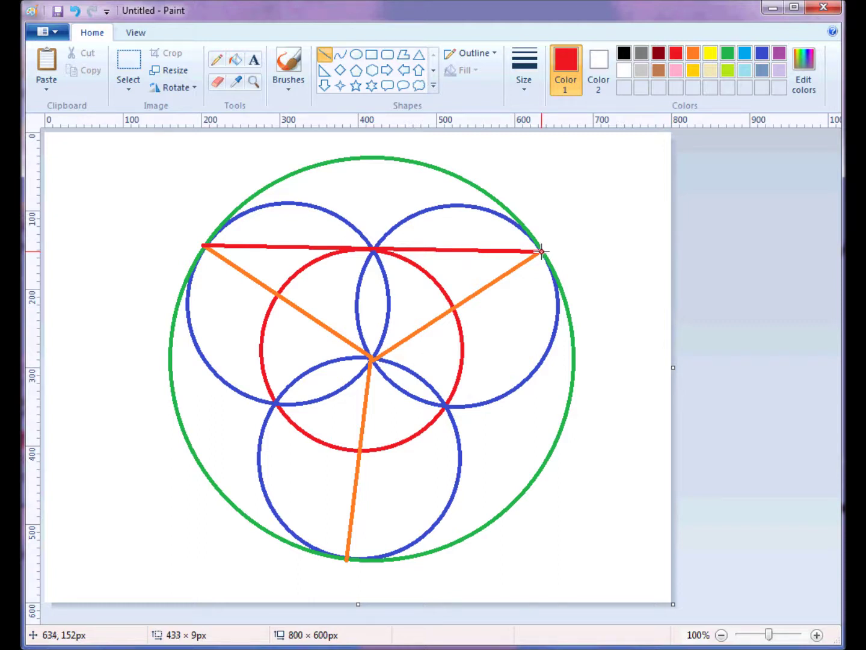
{"action": "left_click_drag", "start_coordinate": [542, 251], "coordinate": [542, 252]}
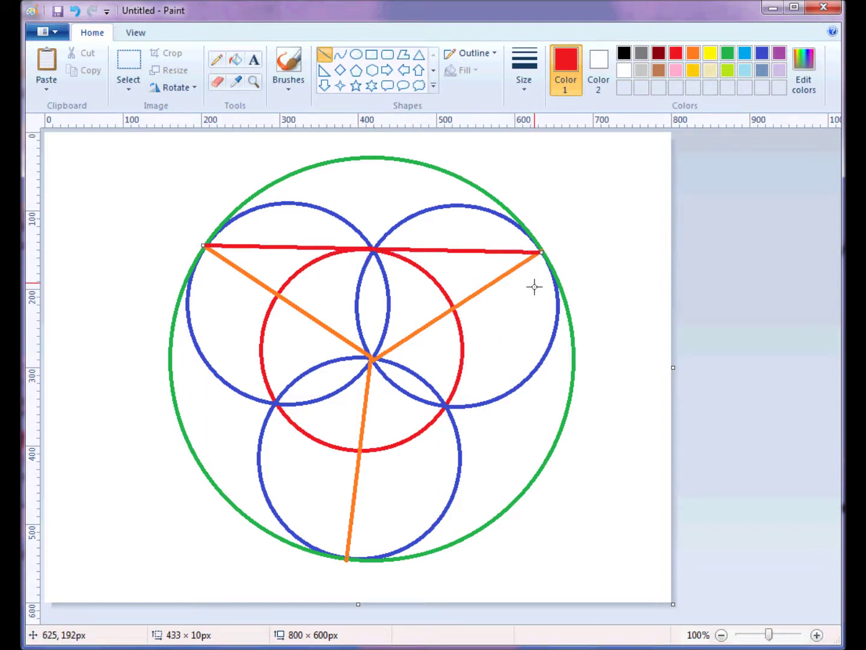
{"action": "left_click", "coordinate": [593, 257]}
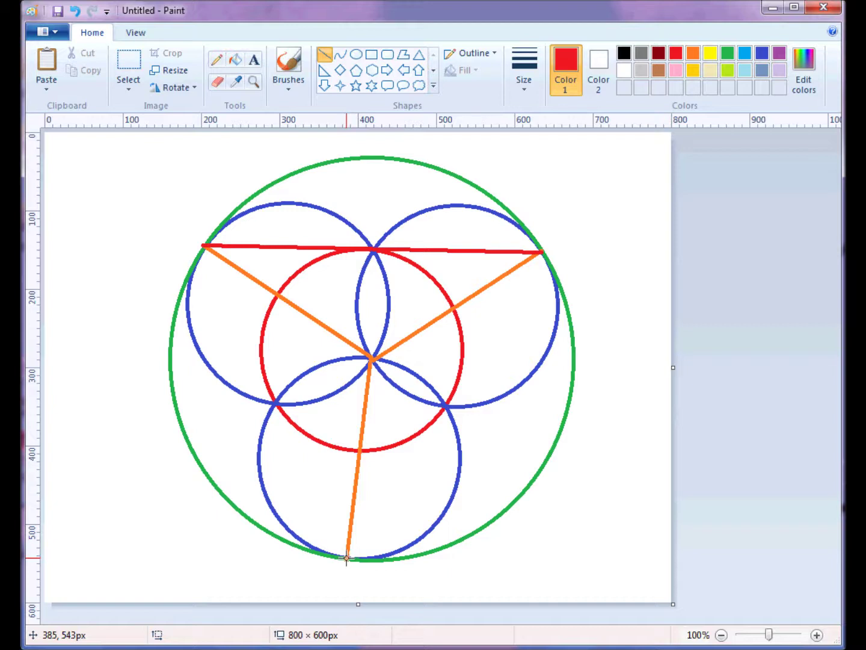
{"action": "left_click_drag", "start_coordinate": [346, 558], "coordinate": [543, 251]}
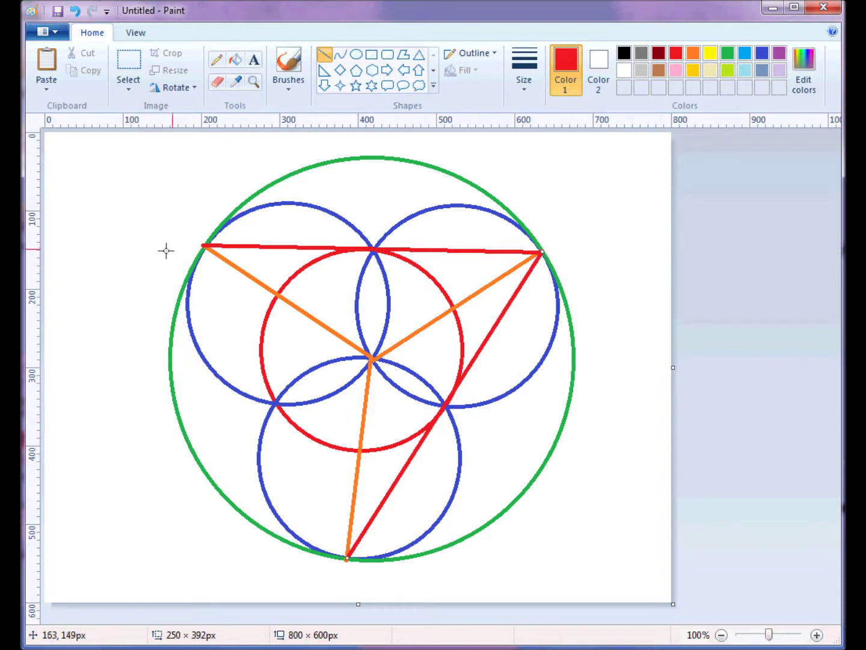
{"action": "left_click_drag", "start_coordinate": [203, 247], "coordinate": [348, 560]}
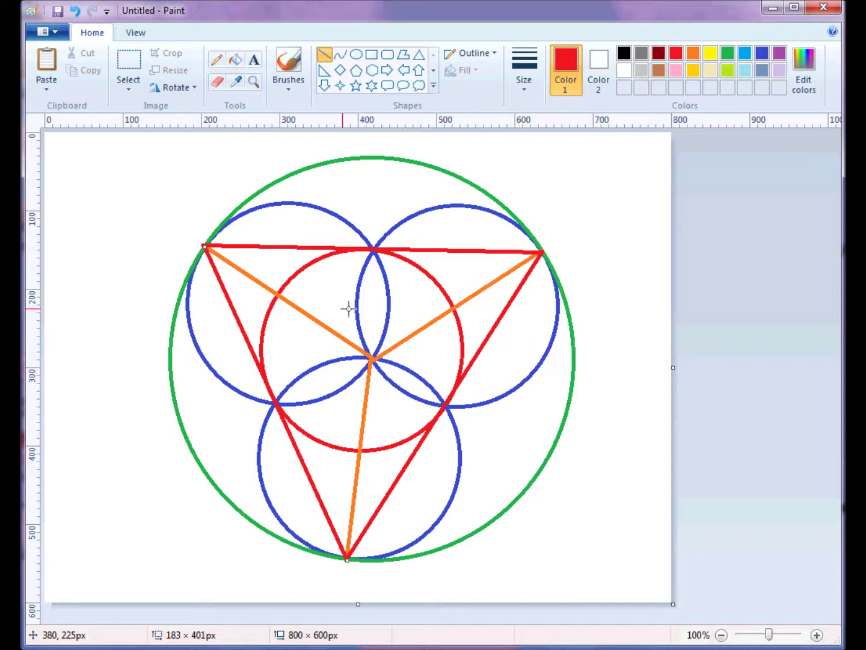
{"action": "left_click", "coordinate": [253, 59]}
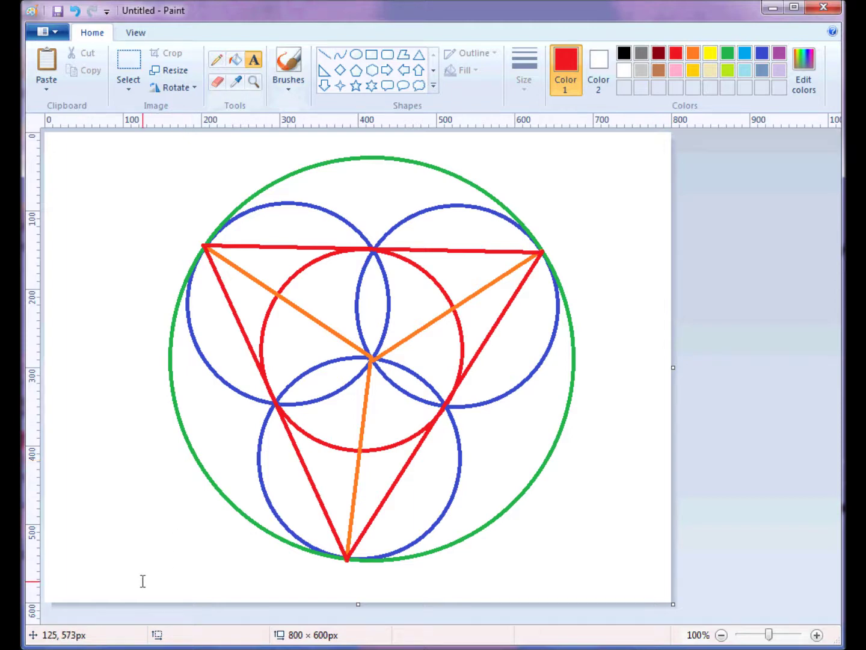
- Add the red 28-pt Arial caption 'Johnson's Circles' below the figure at the lower right
{"action": "left_click", "coordinate": [412, 559]}
{"action": "type", "text": "Johnson's C"}
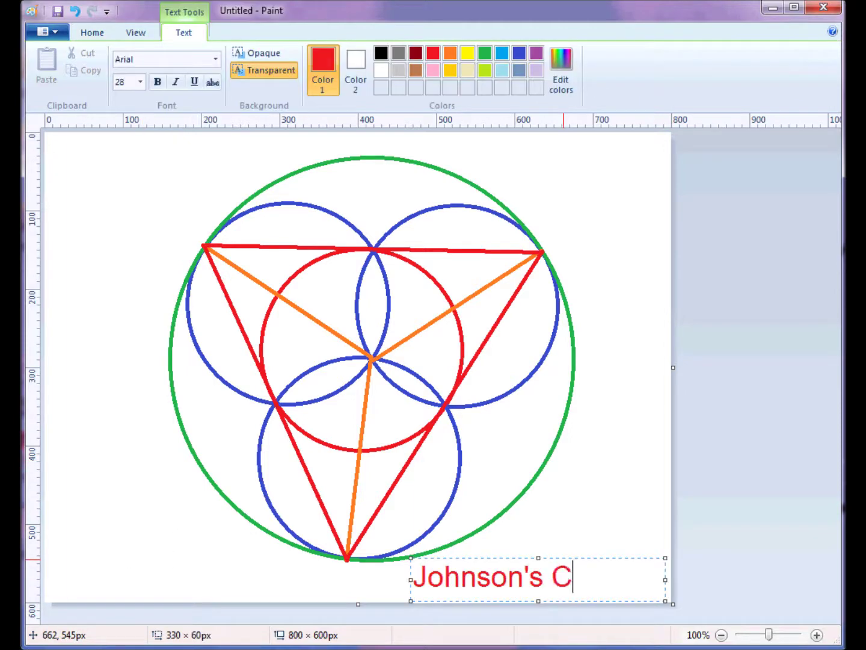
{"action": "type", "text": "ircles"}
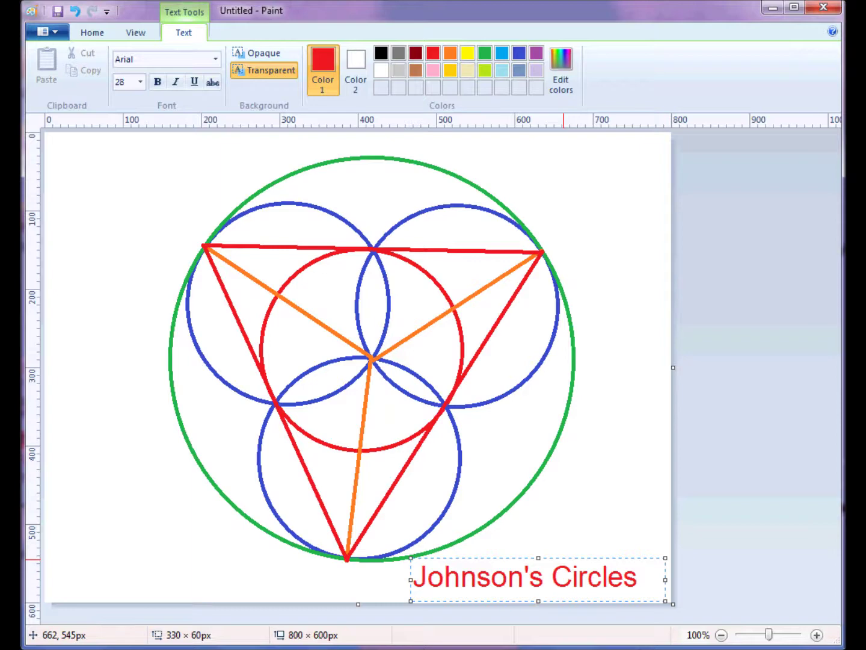
{"action": "left_click", "coordinate": [587, 536]}
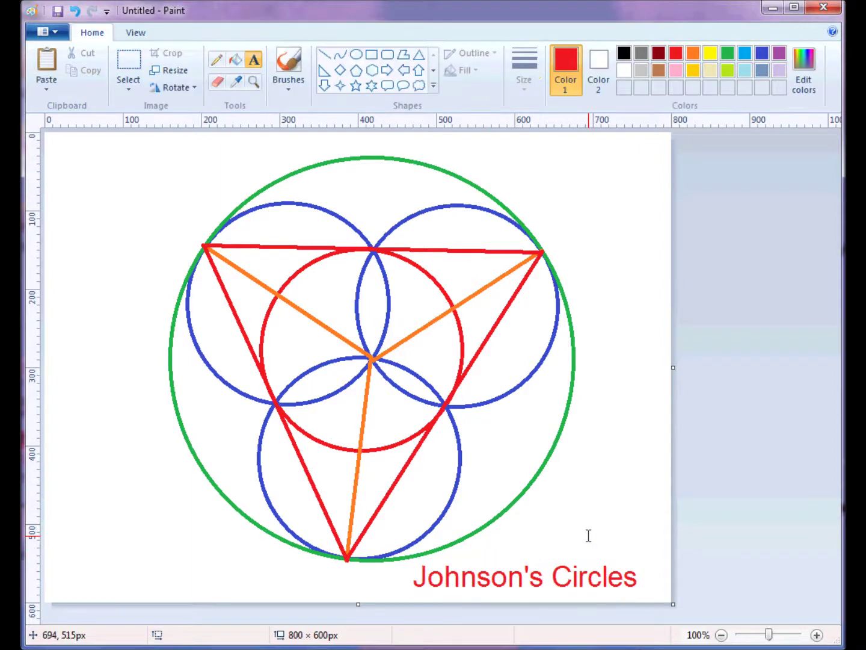